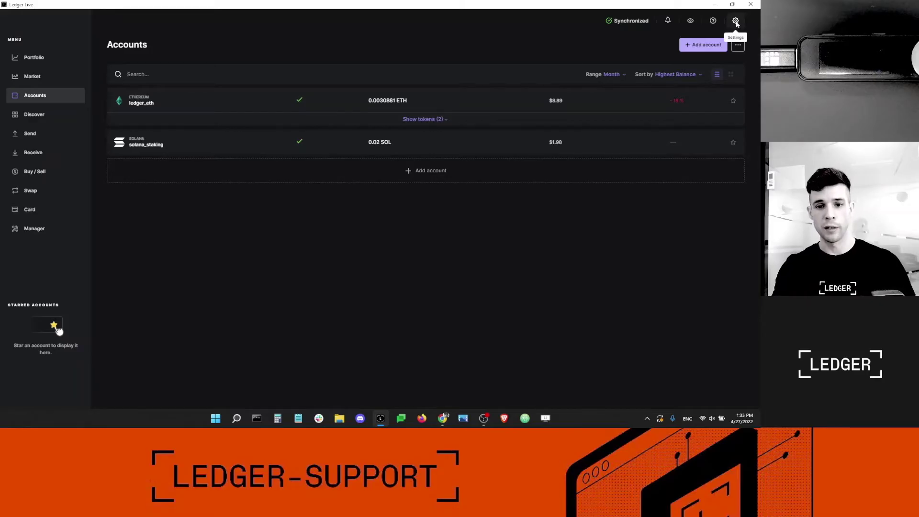
Step: Check the Ledger Live app version in Settings, then return to the Accounts list
left_click(736, 22)
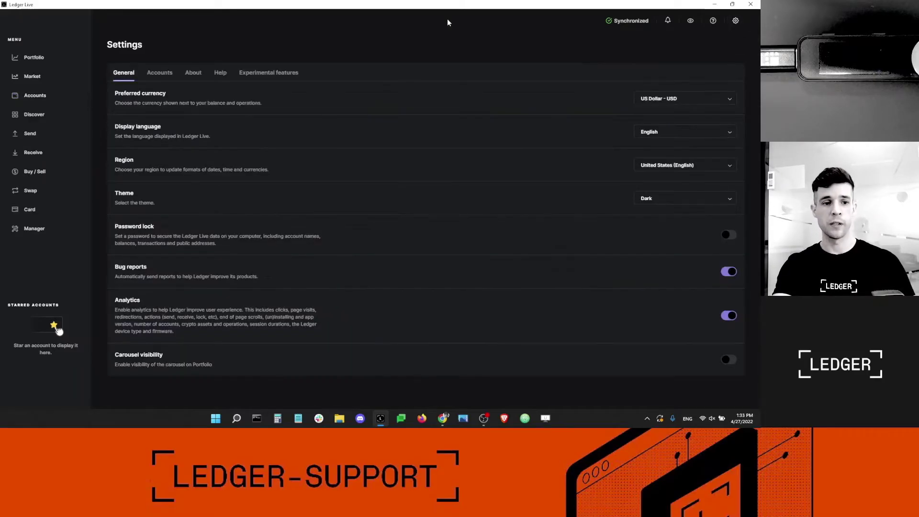
left_click(194, 73)
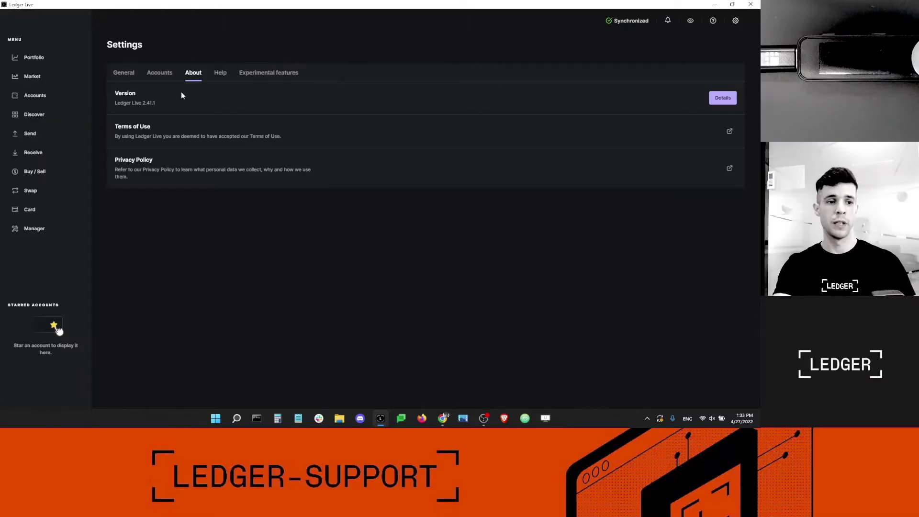
left_click(40, 97)
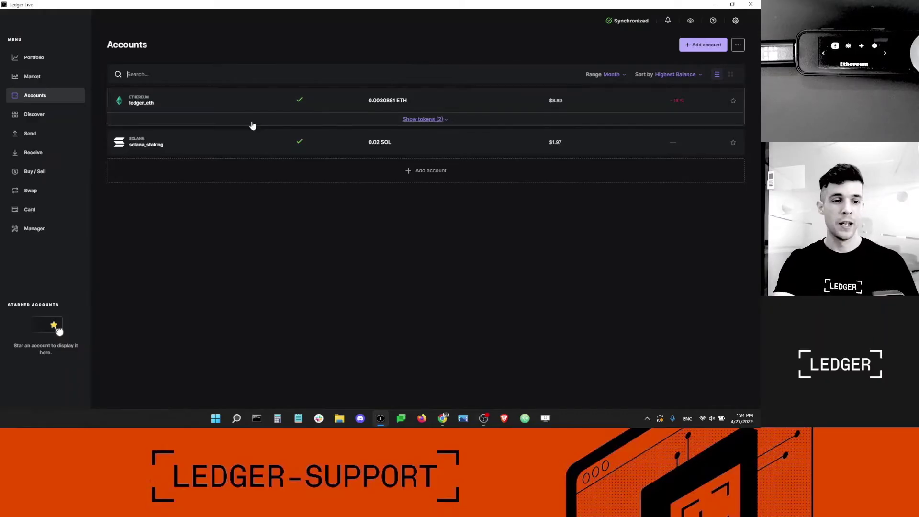
Step: In Manager, review the installed apps, search the catalog for 'sol' and install Solana (SOL)
left_click(35, 232)
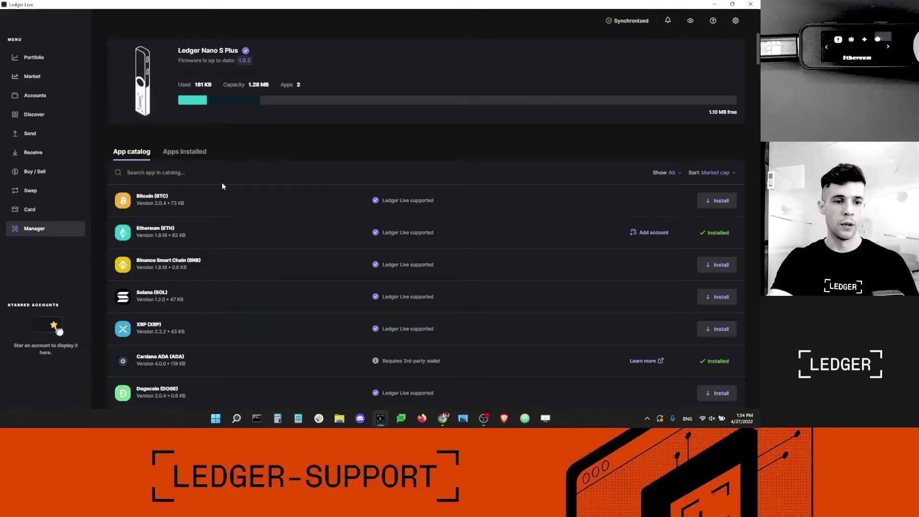
left_click(198, 154)
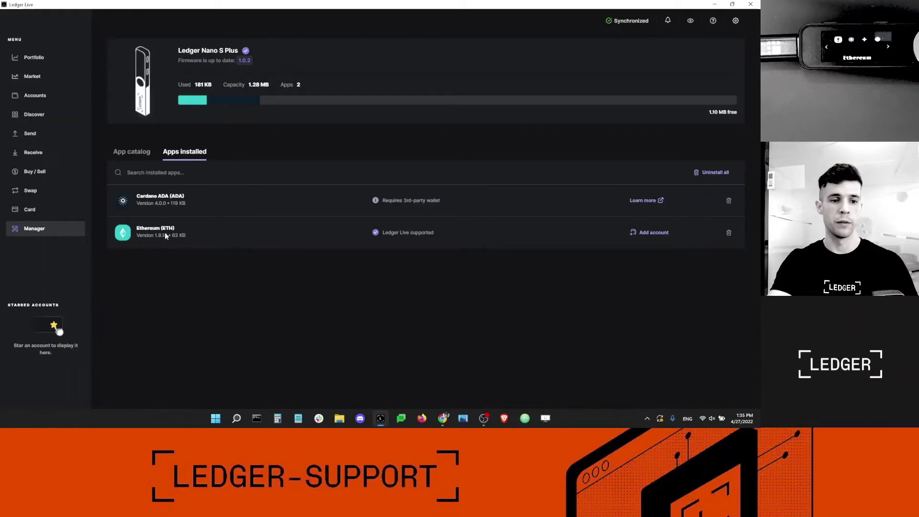
left_click(146, 159)
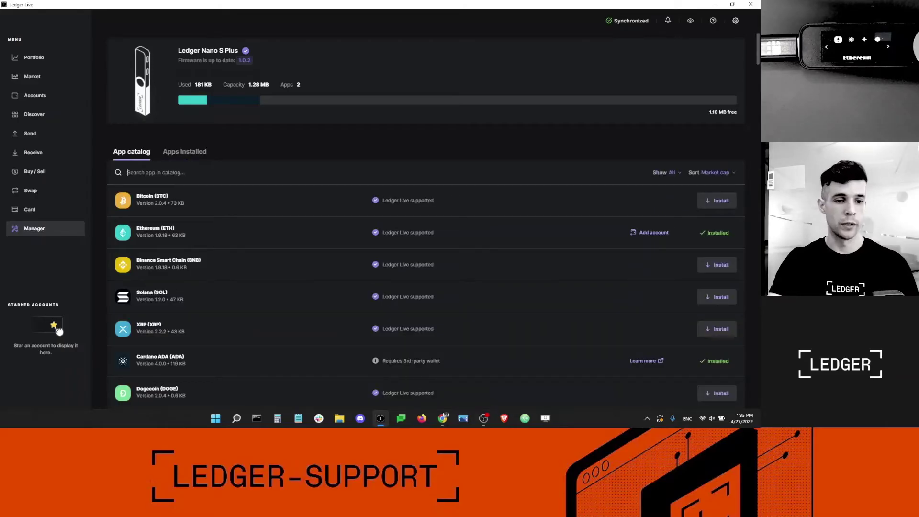
type("sol")
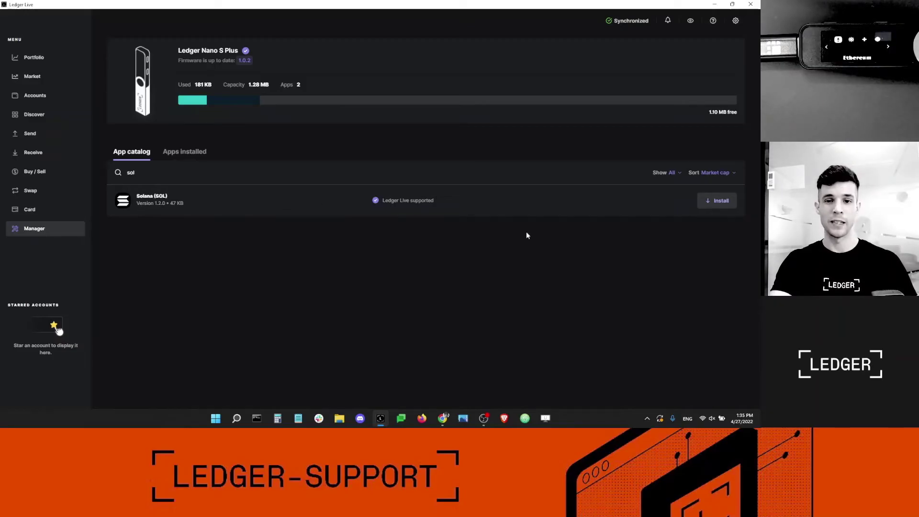
left_click(723, 203)
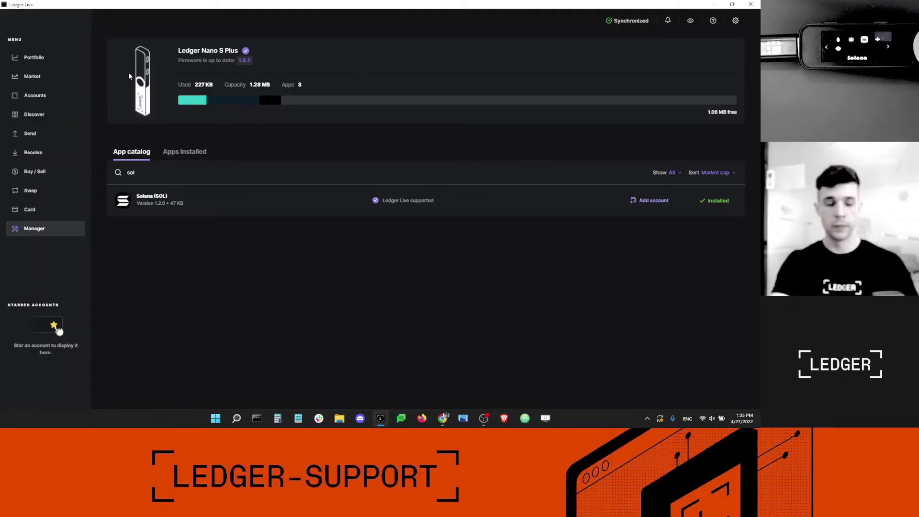
Step: Return to Accounts, showing ledger_eth at 0.0030881 ETH and solana_staking at 0.02 SOL
left_click(37, 97)
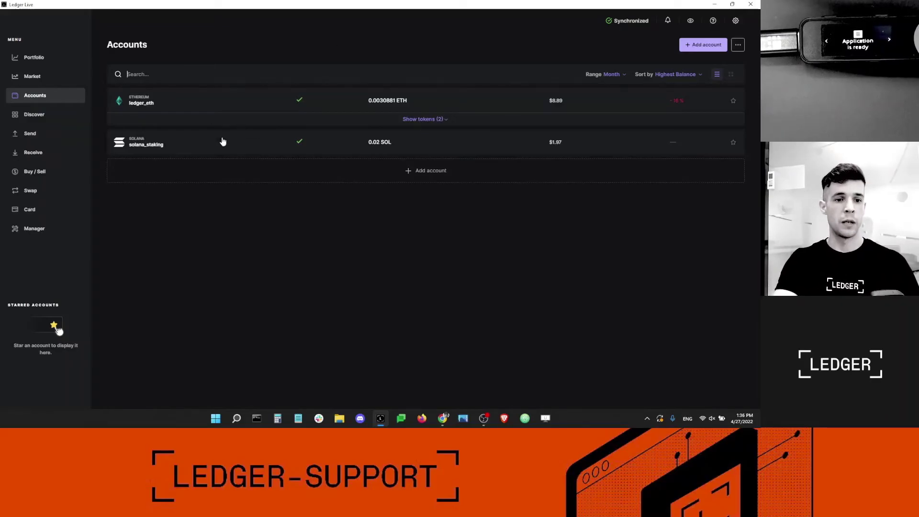
Step: Open the solana_staking account page and review its 0.02 SOL available and 0 SOL delegated
left_click(351, 147)
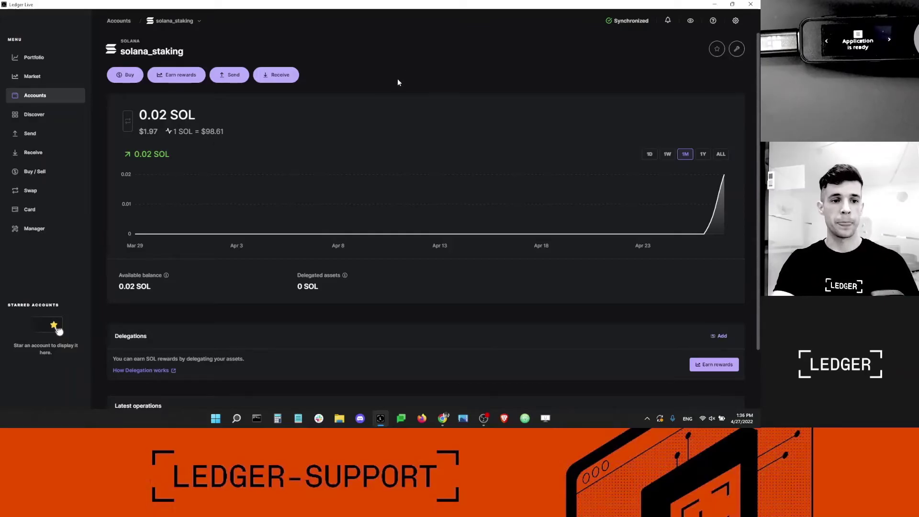
left_click(42, 98)
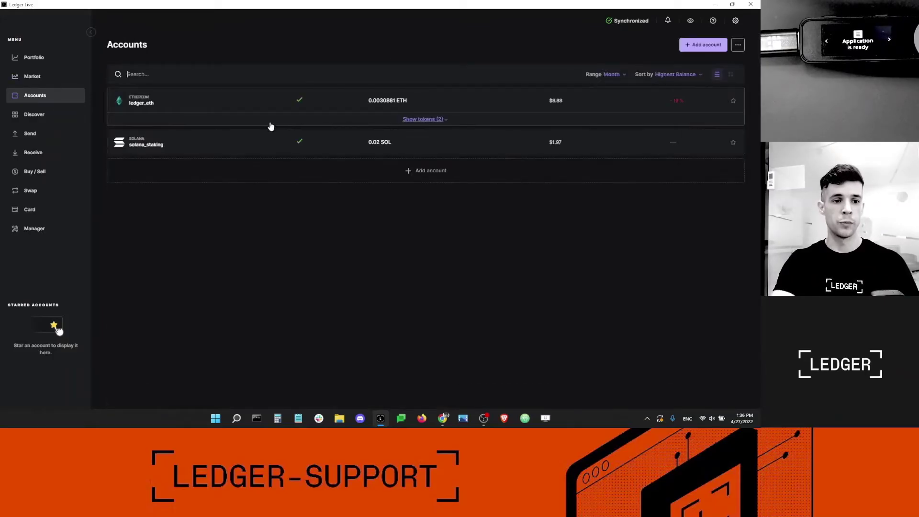
left_click(438, 143)
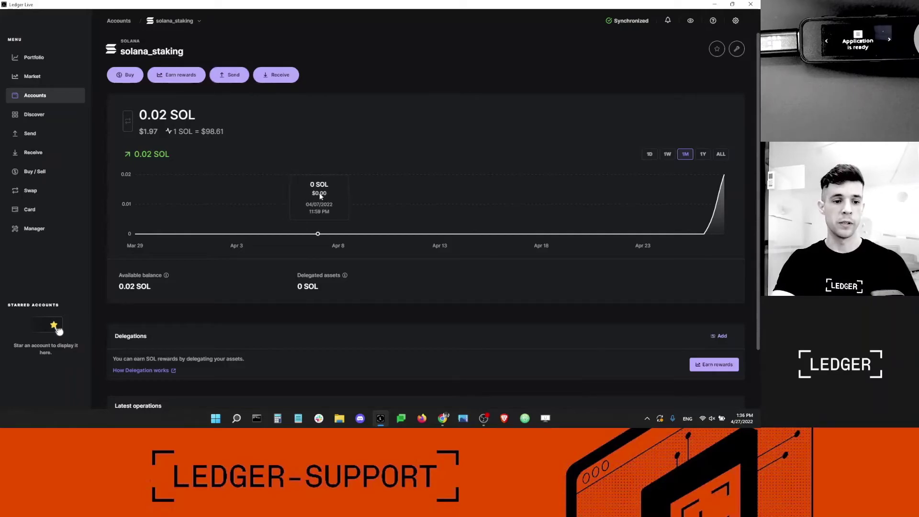
scroll(320, 192, "down", 2)
mouse_move(312, 206)
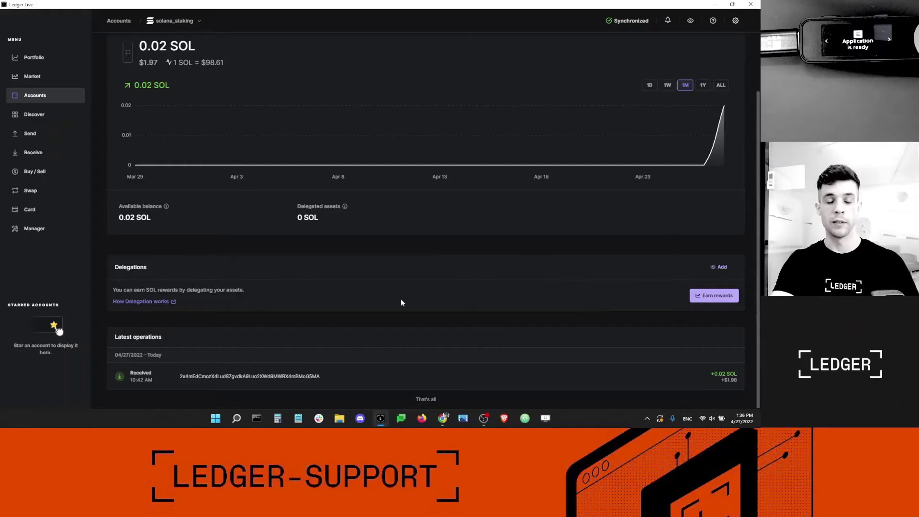
scroll(370, 276, "up", 2)
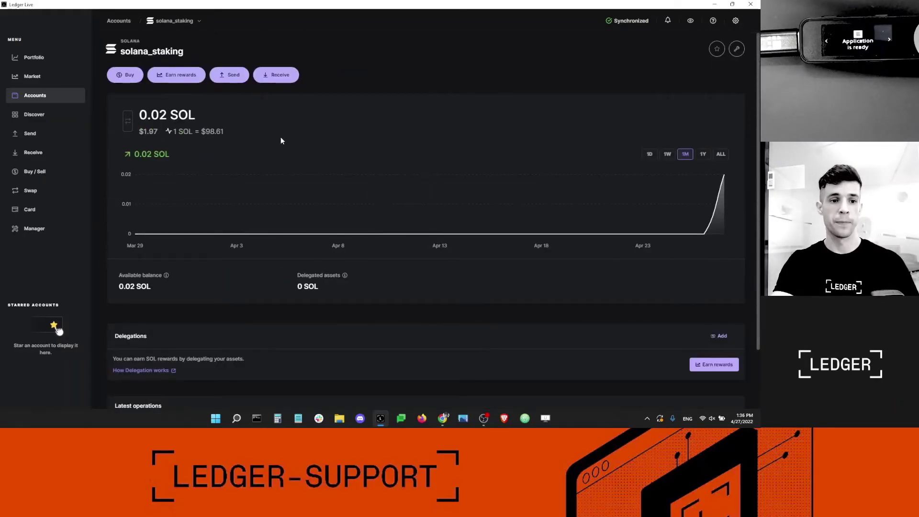
Step: Start Earn rewards on solana_staking and continue past the SOL delegation explanation
left_click(188, 75)
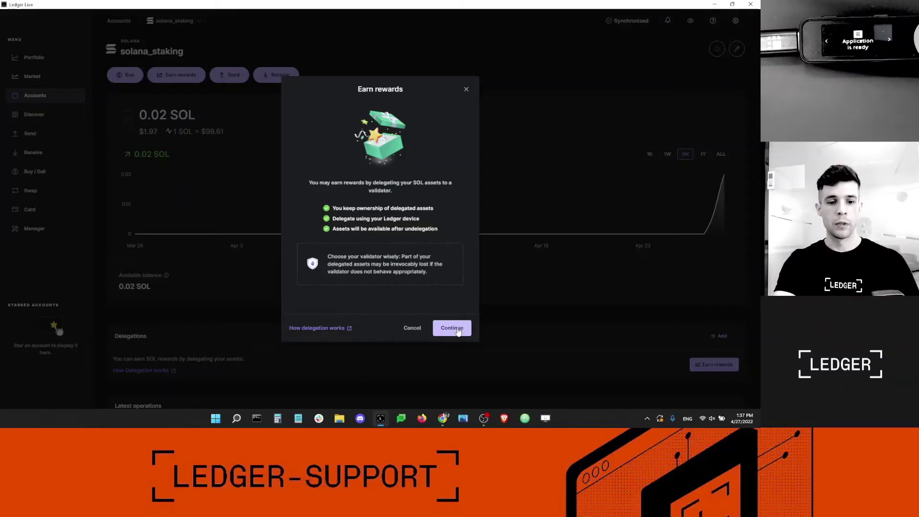
left_click(458, 331)
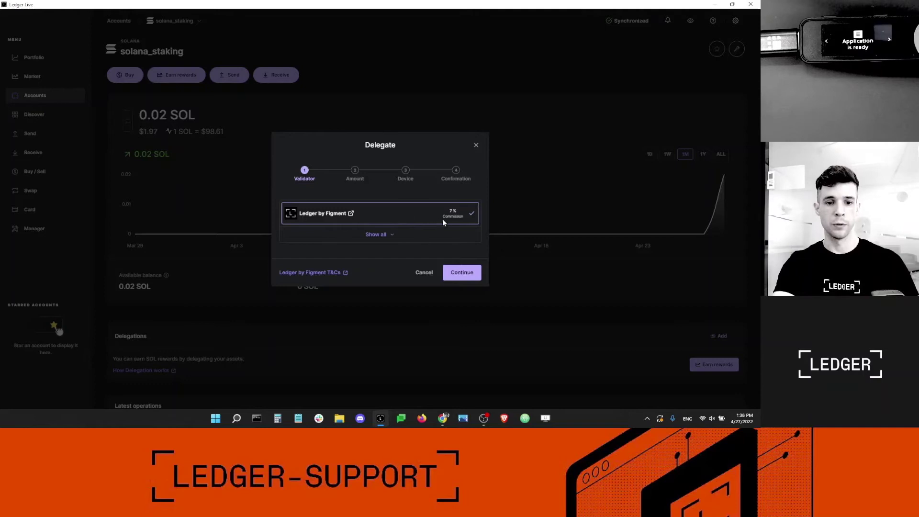
Step: Keep Ledger by Figment as validator and set the delegation amount to 0.01 SOL
left_click(470, 274)
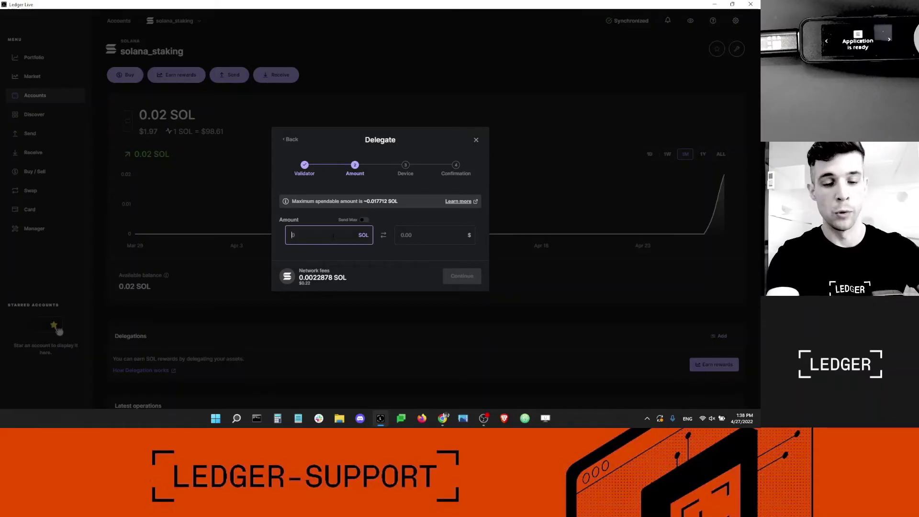
type("0")
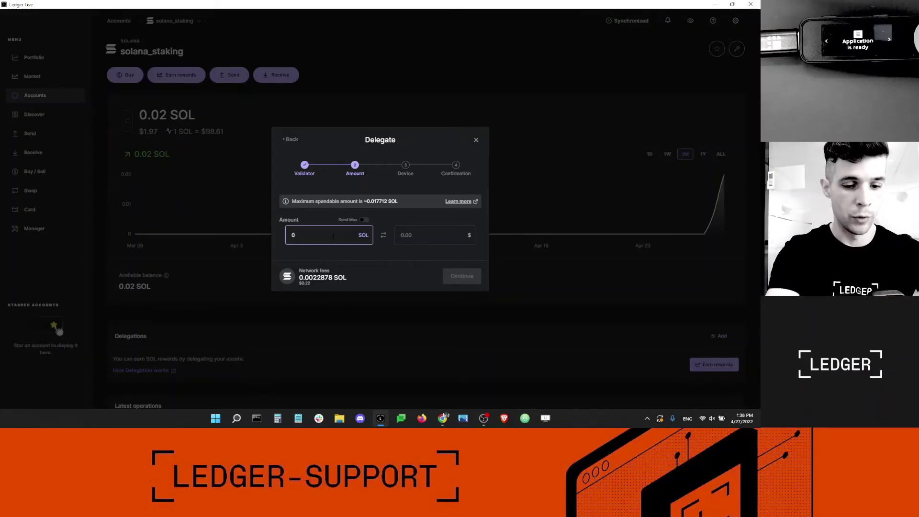
type(".01")
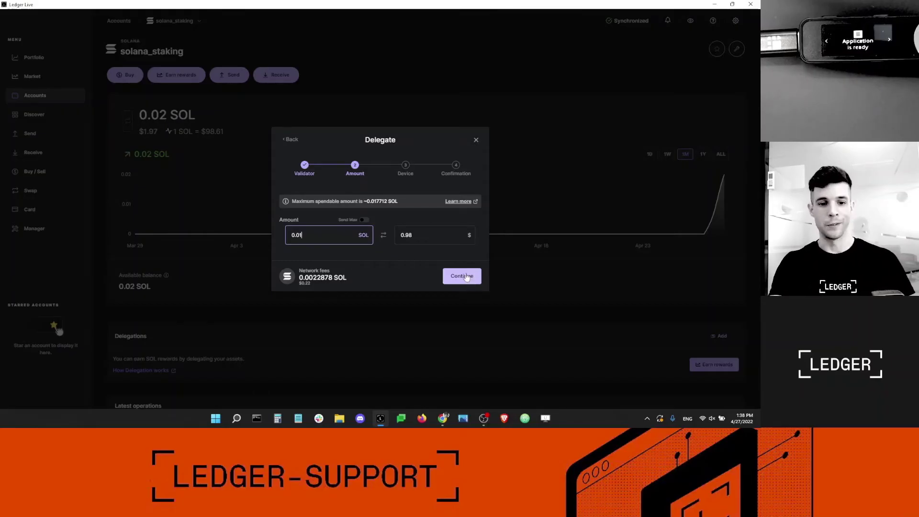
left_click(467, 278)
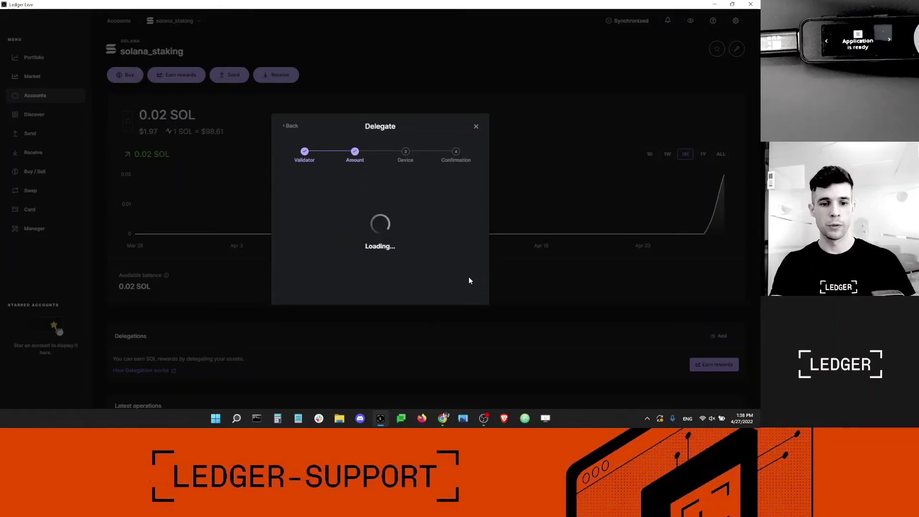
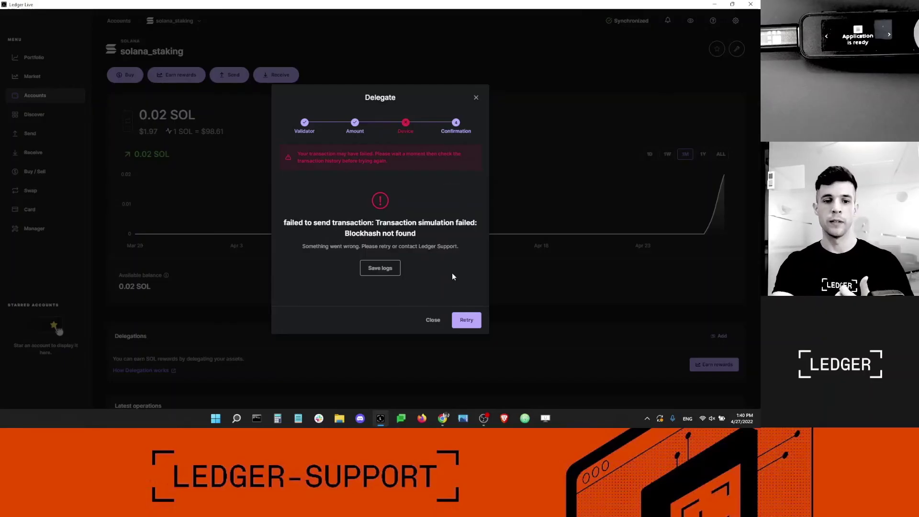
Step: Retry the delegation, check its Delegated operation of -0.01228788 SOL, and close the details panel
left_click(467, 320)
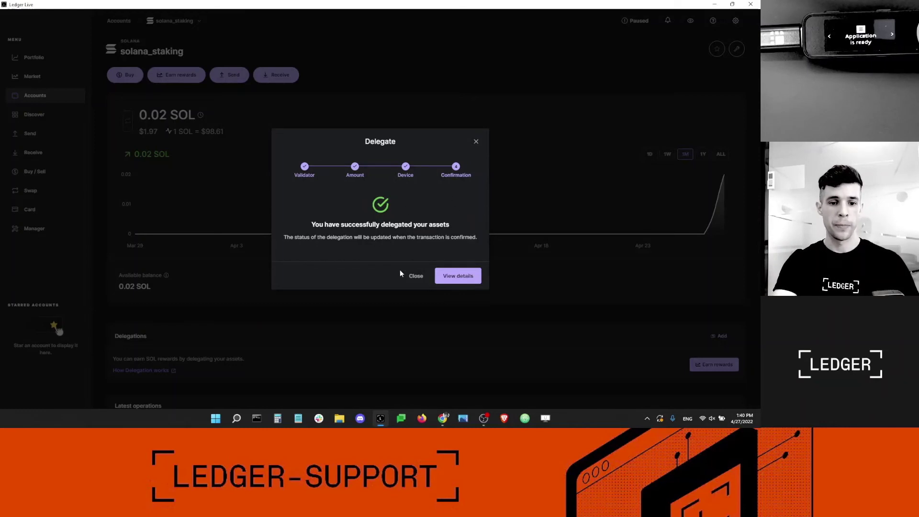
left_click(463, 278)
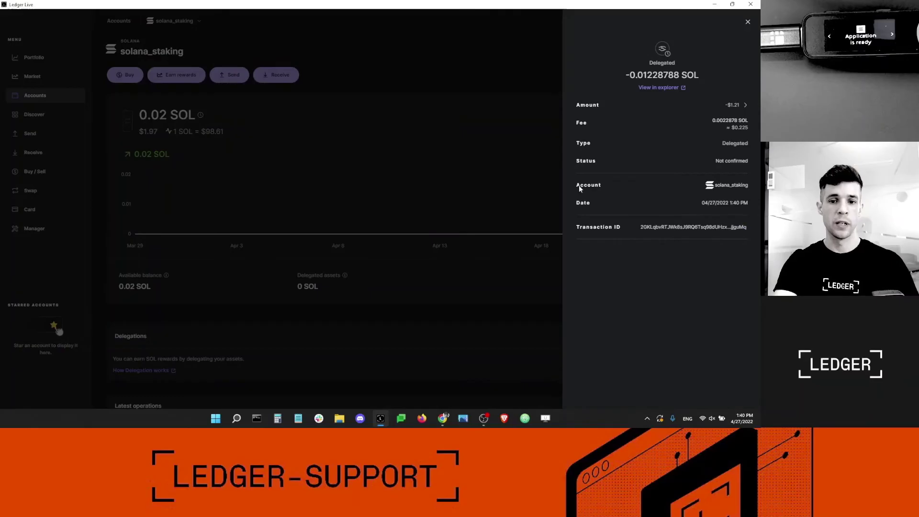
left_click(480, 171)
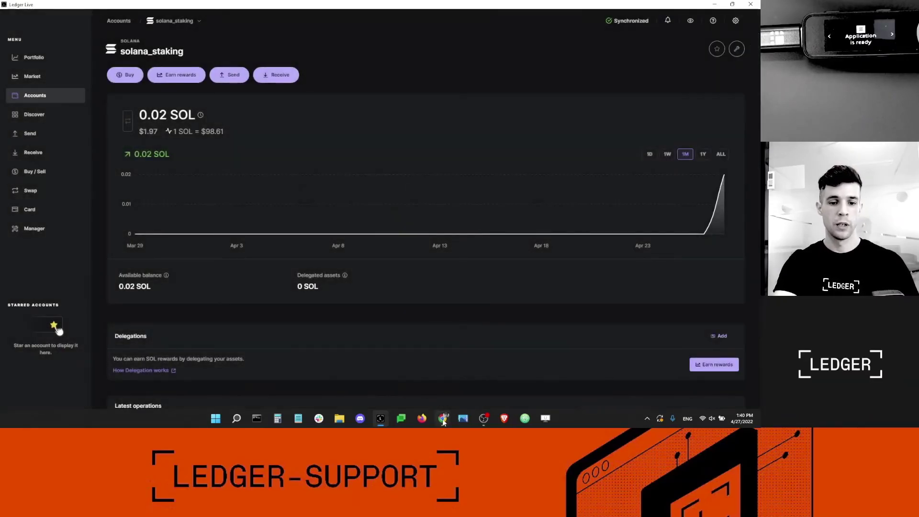
Step: In a new Chrome tab, search Google for 'solscan' and open the Solscan website
left_click(442, 418)
key("ctrl+t")
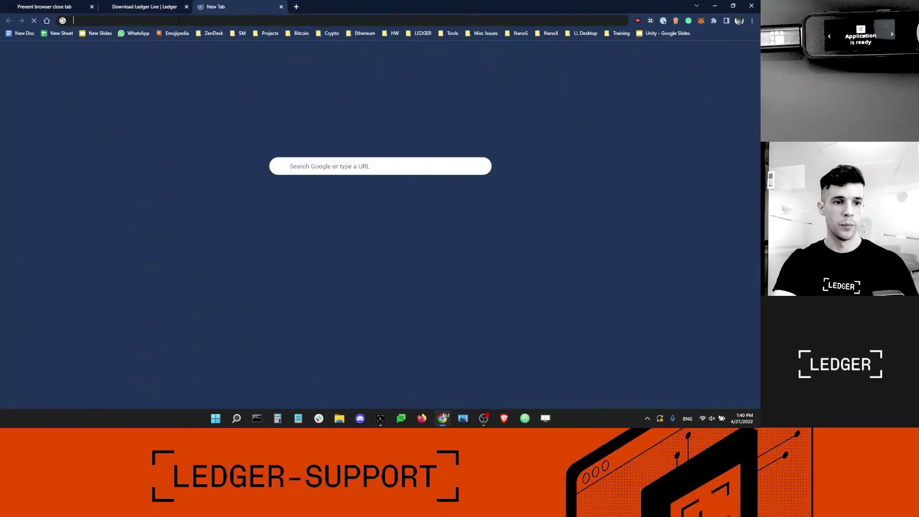
type("solscan")
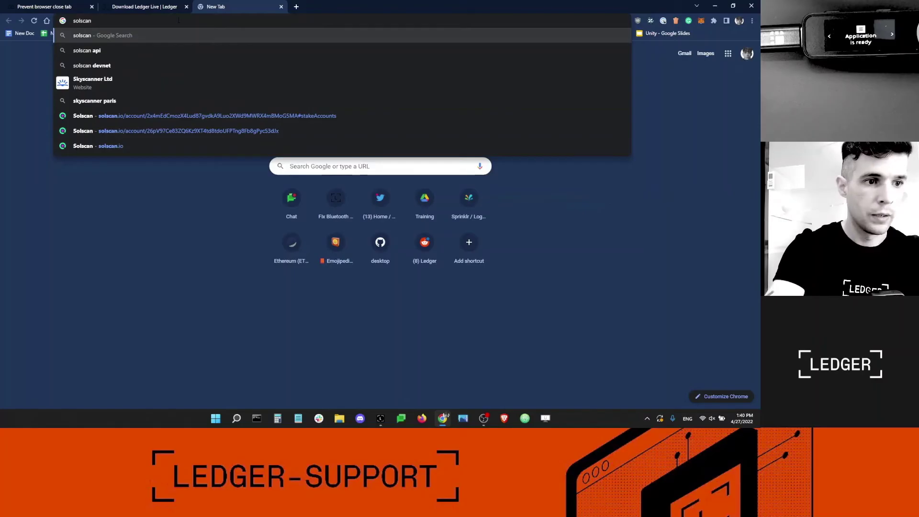
key("Return")
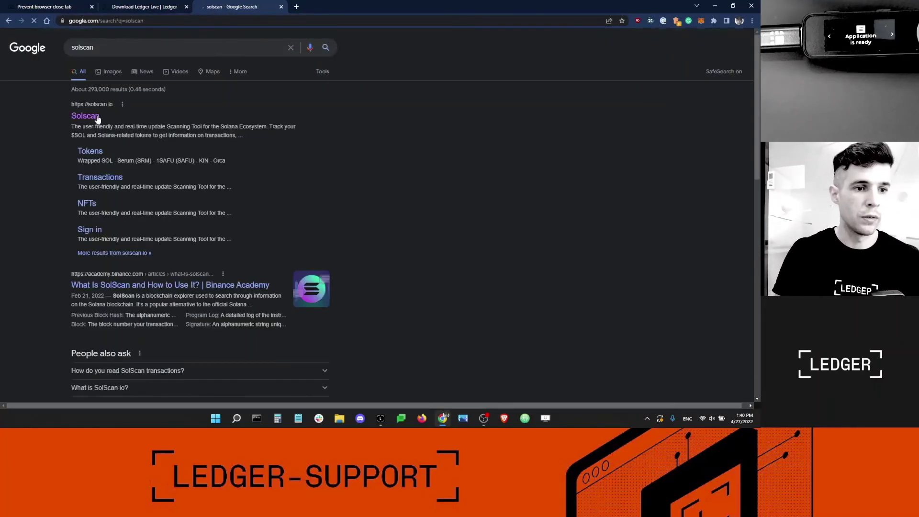
left_click(96, 117)
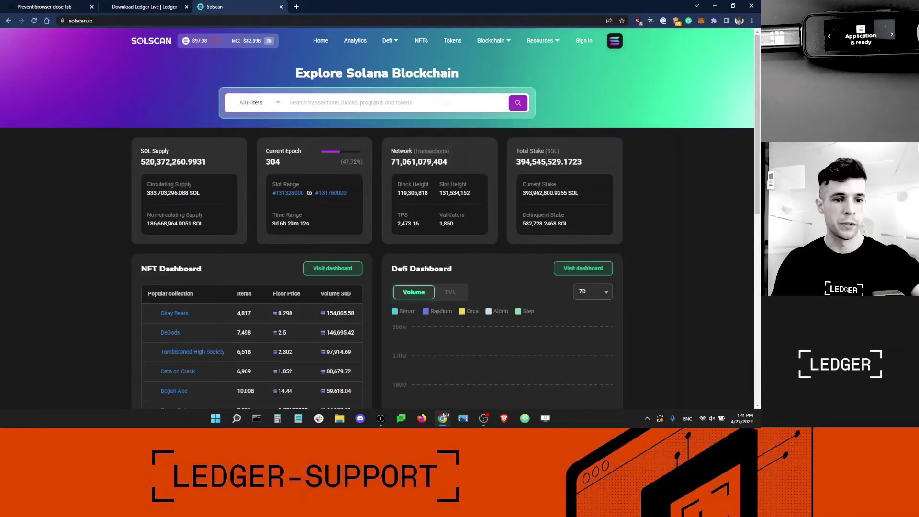
Step: Look up the delegation transaction ID on Solscan, confirm it succeeded, and return to Ledger Live
left_click(314, 108)
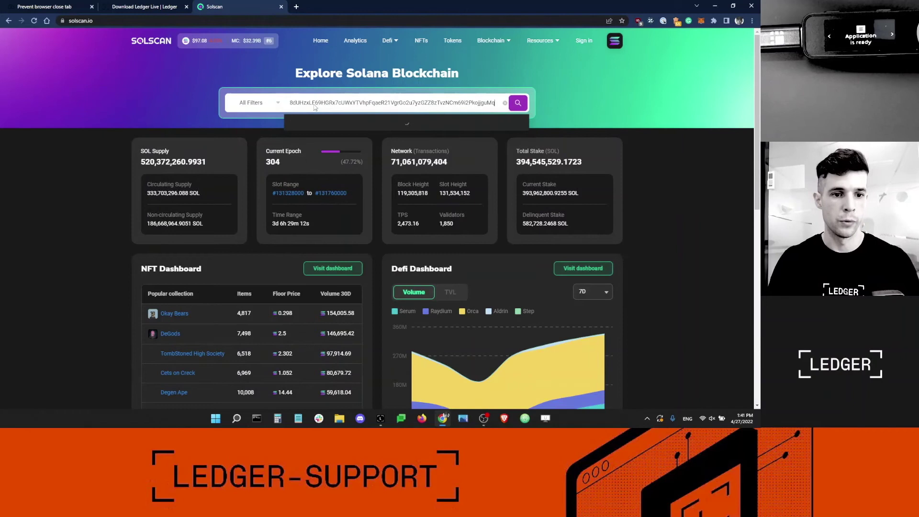
left_click(515, 108)
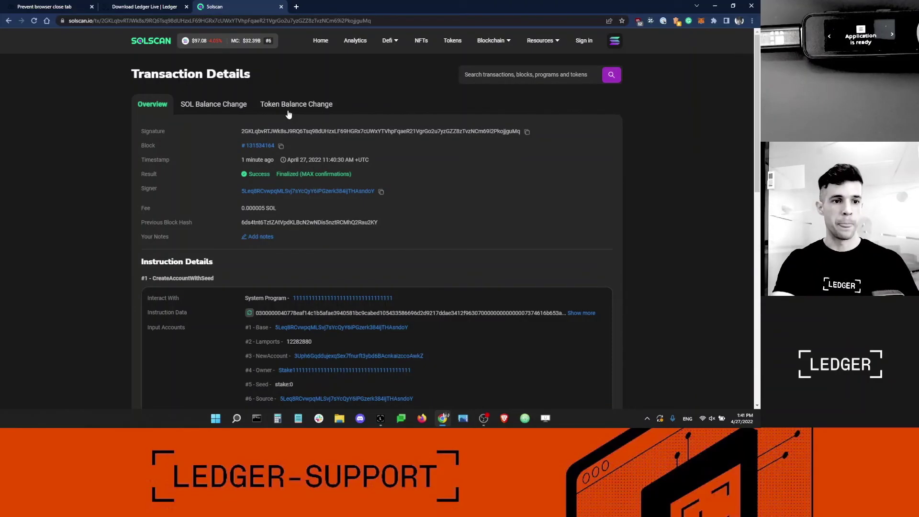
left_click(381, 419)
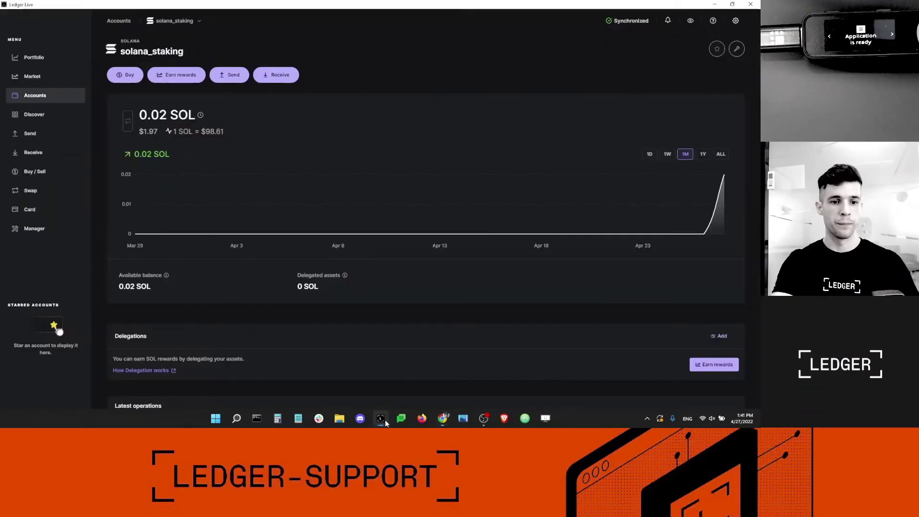
Step: Scroll down the solana_staking account page to the Delegations table showing the activating Figment delegation
scroll(285, 159, "down", 2)
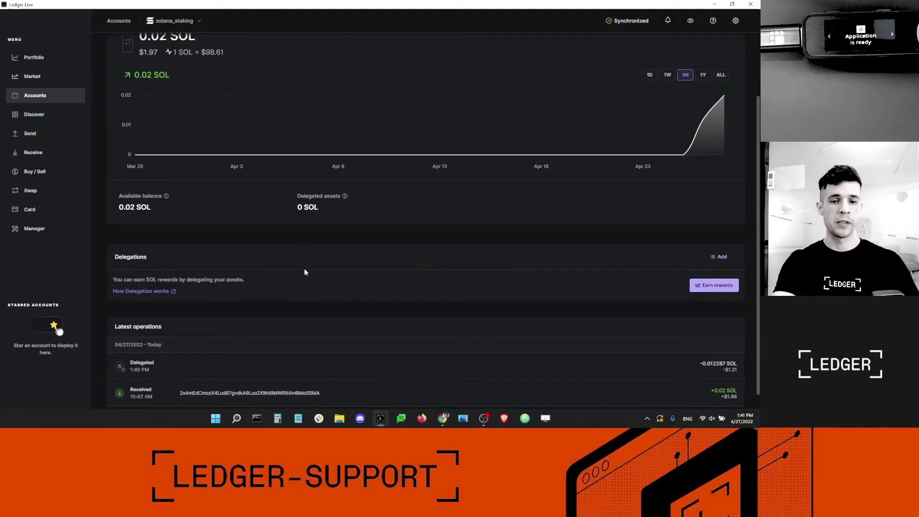
scroll(291, 261, "down", 1)
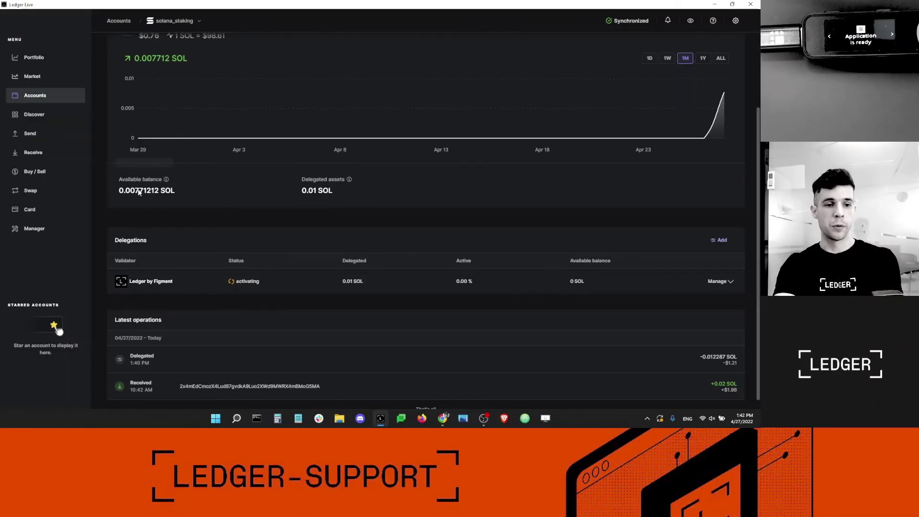
mouse_move(314, 182)
mouse_move(154, 181)
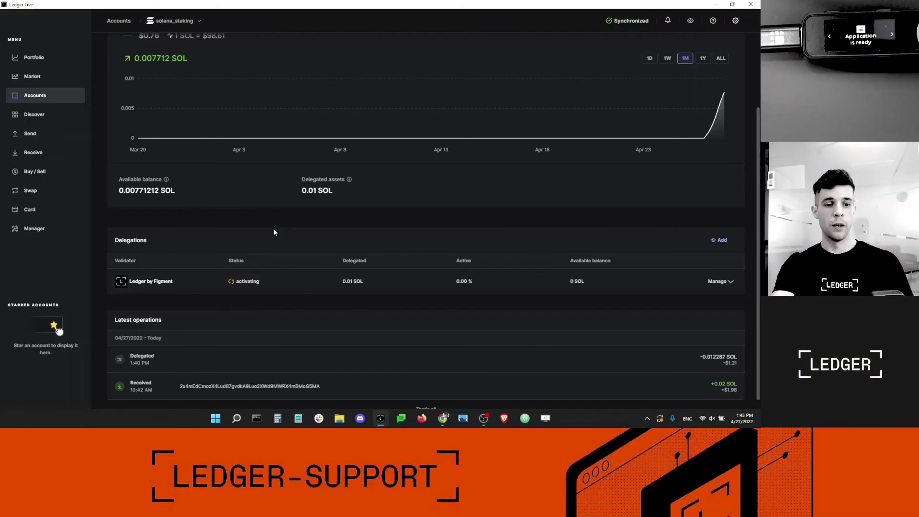
scroll(289, 298, "up", 1)
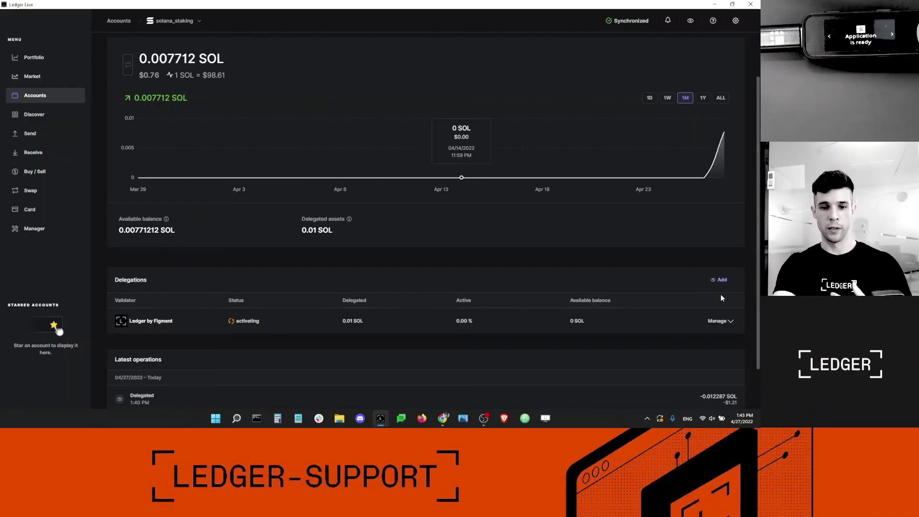
left_click(718, 280)
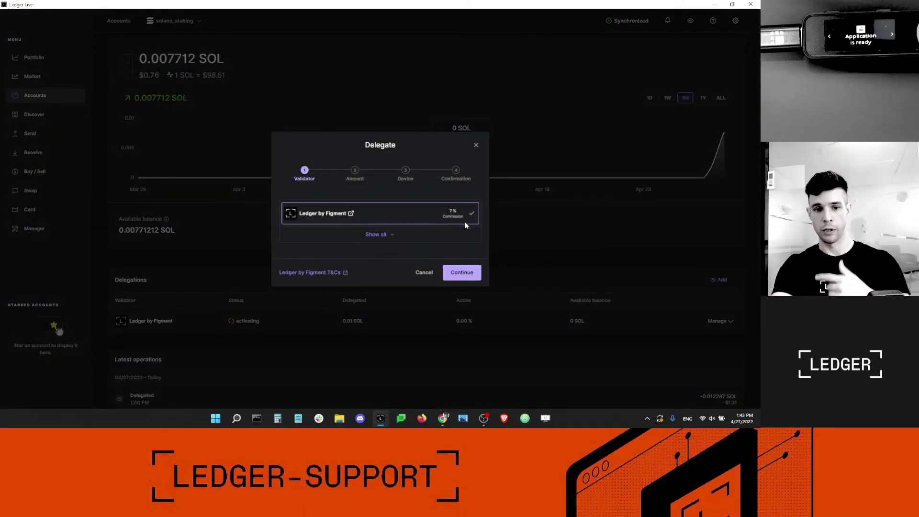
left_click(425, 273)
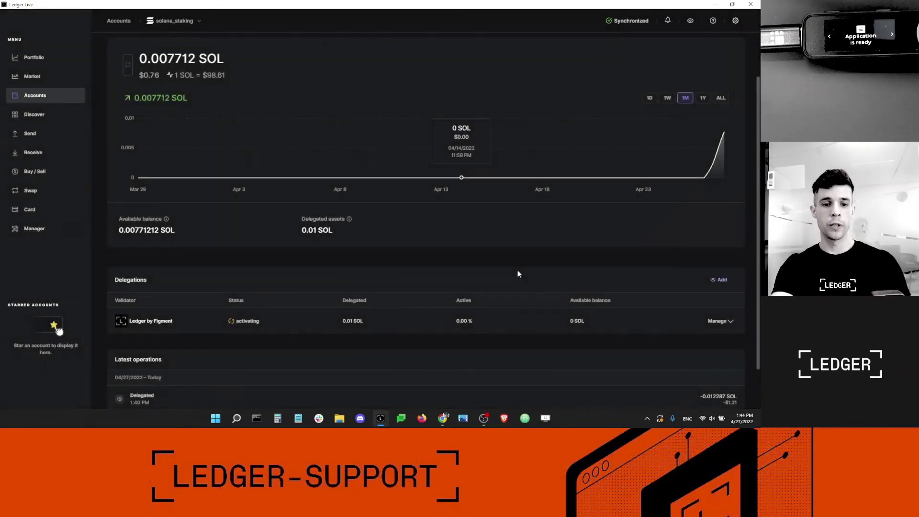